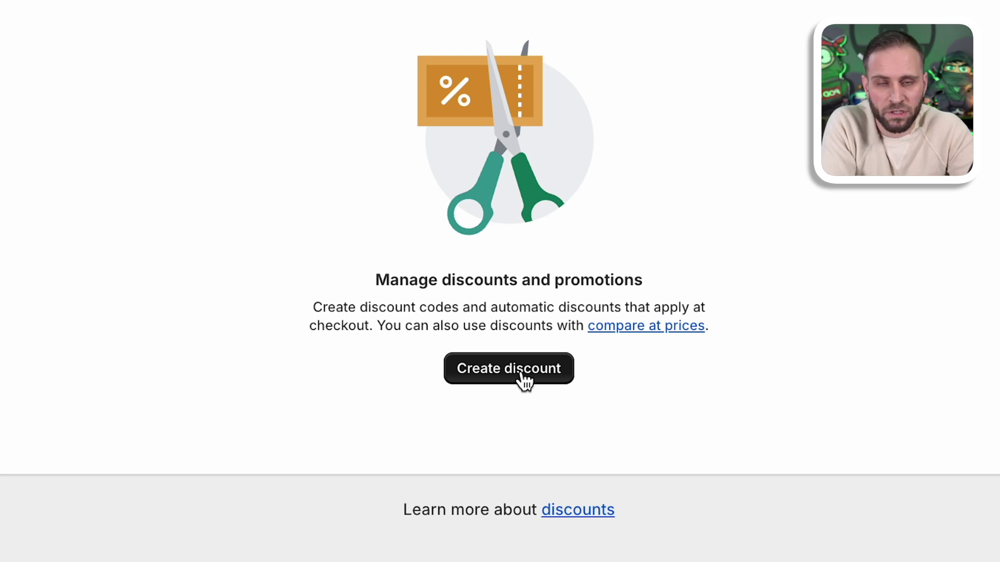
Start a new discount from the Discounts page to bring up the discount type choices
{"action": "left_click", "coordinate": [522, 377]}
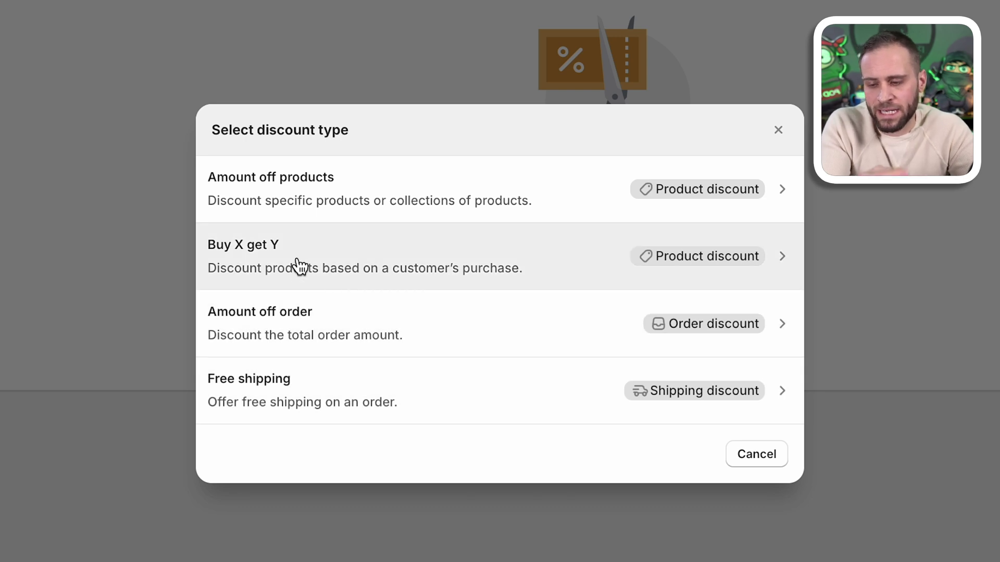
Choose Buy X get Y as the discount type
{"action": "left_click", "coordinate": [299, 265]}
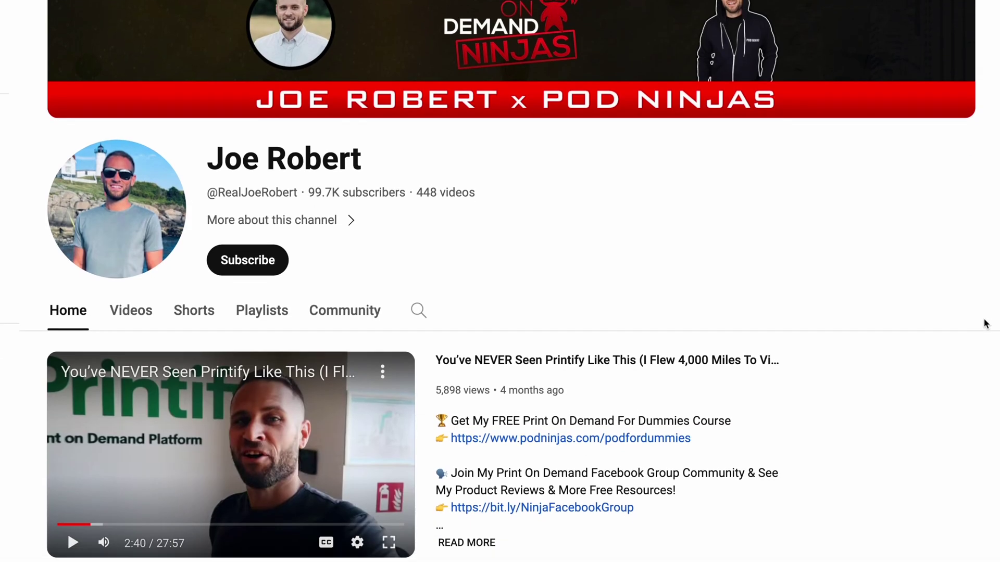
{"action": "scroll", "coordinate": [984, 323], "scroll_direction": "down", "scroll_amount": 3}
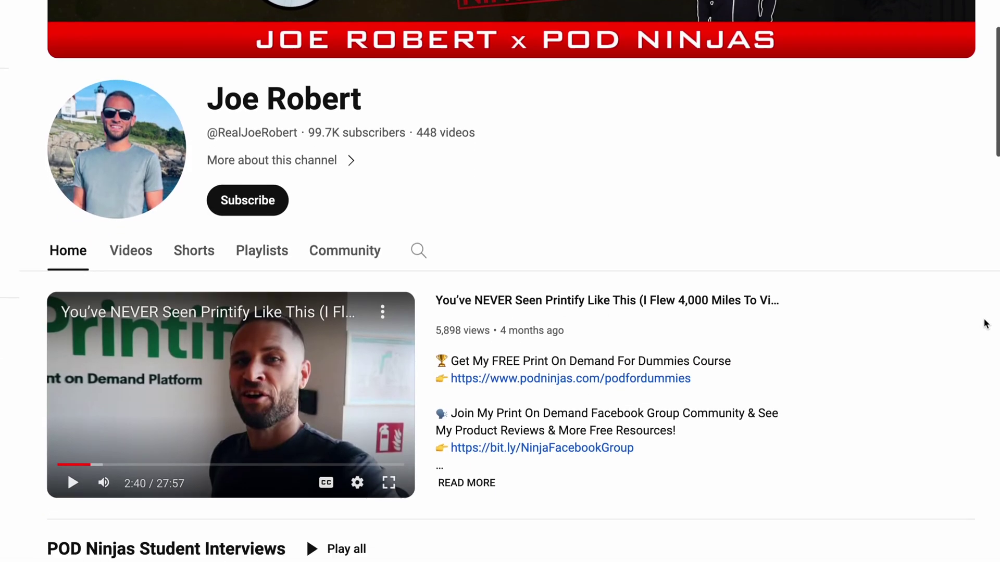
{"action": "scroll", "coordinate": [984, 324], "scroll_direction": "down", "scroll_amount": 7}
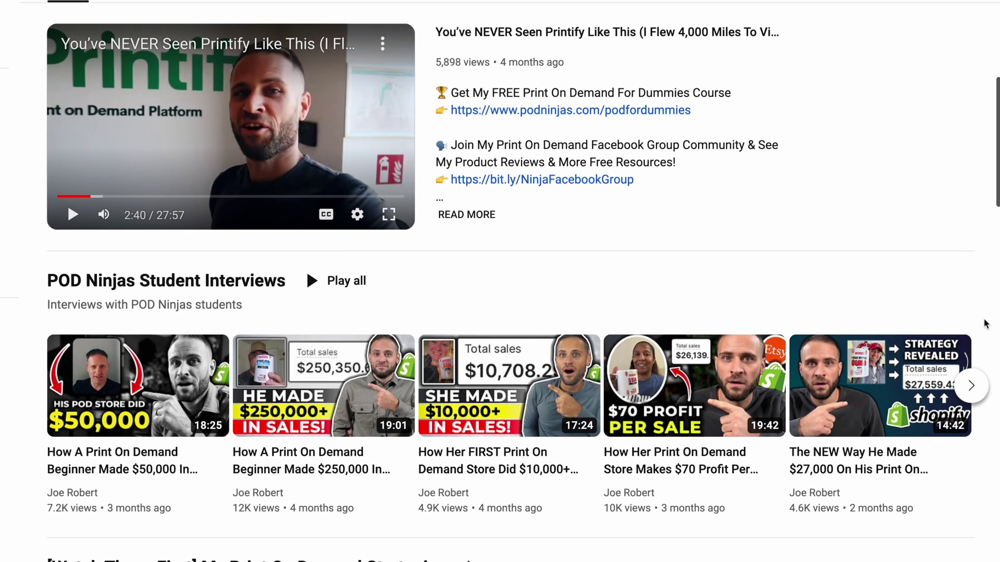
{"action": "scroll", "coordinate": [984, 324], "scroll_direction": "down", "scroll_amount": 10}
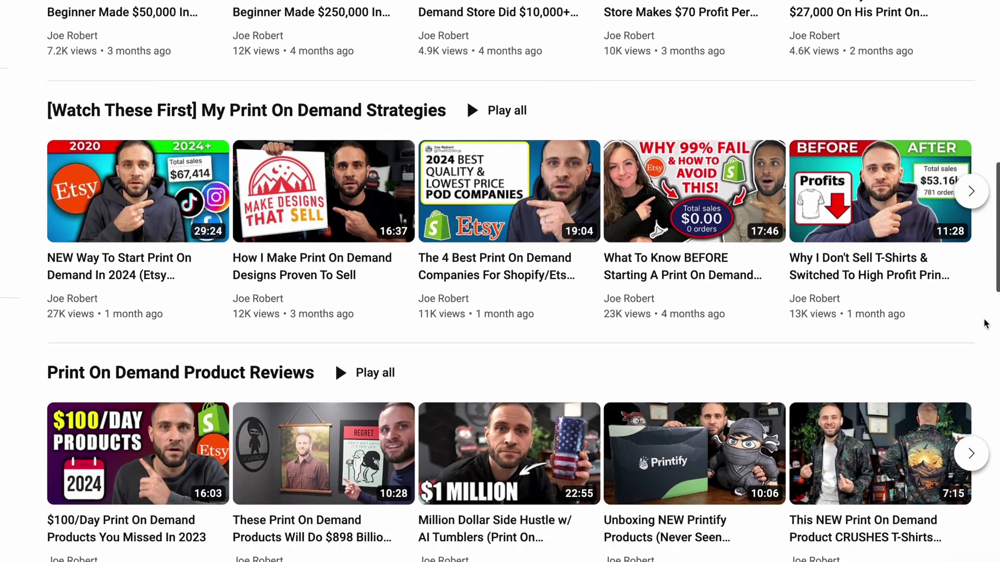
{"action": "scroll", "coordinate": [984, 324], "scroll_direction": "down", "scroll_amount": 10}
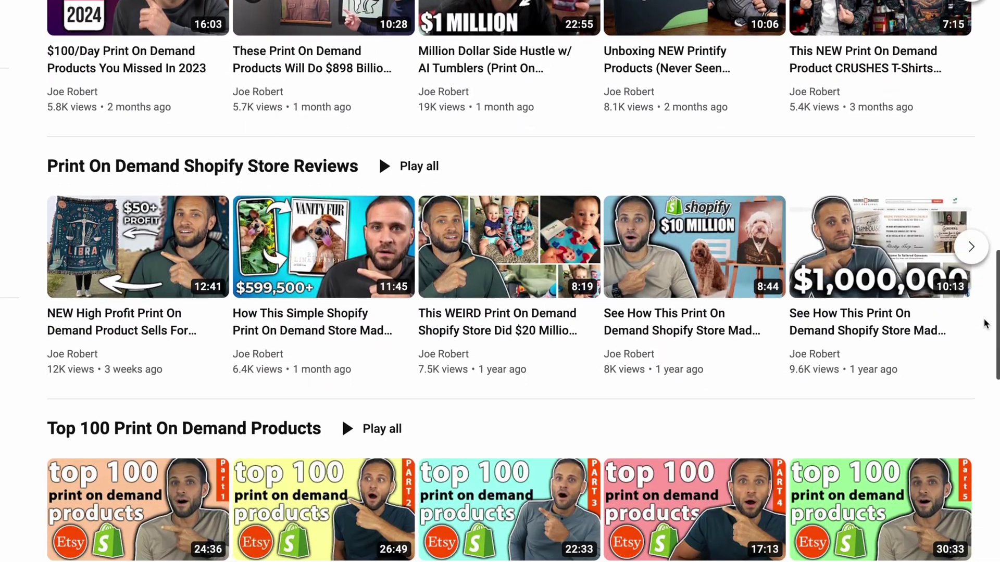
{"action": "scroll", "coordinate": [984, 324], "scroll_direction": "down", "scroll_amount": 7}
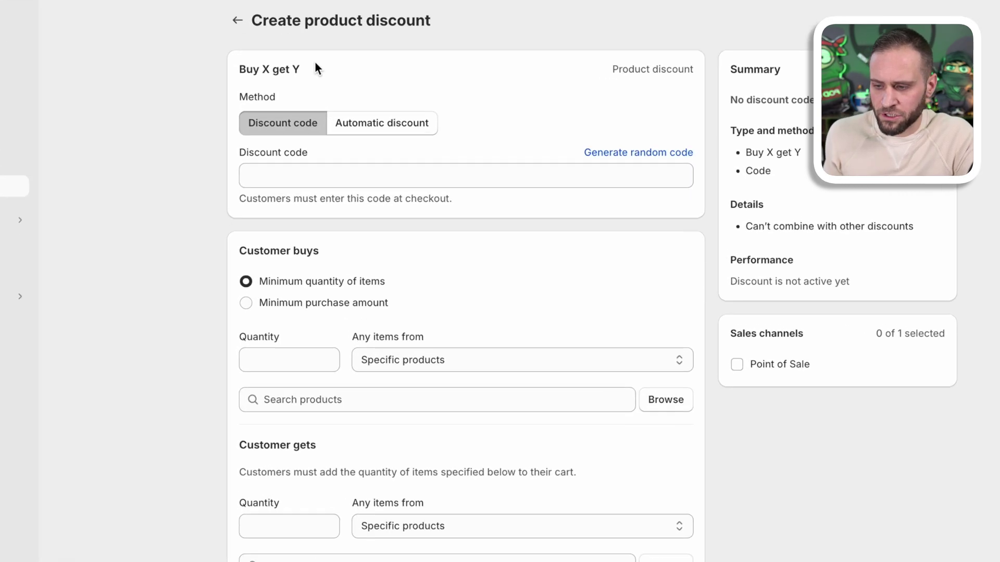
{"action": "left_click", "coordinate": [319, 167]}
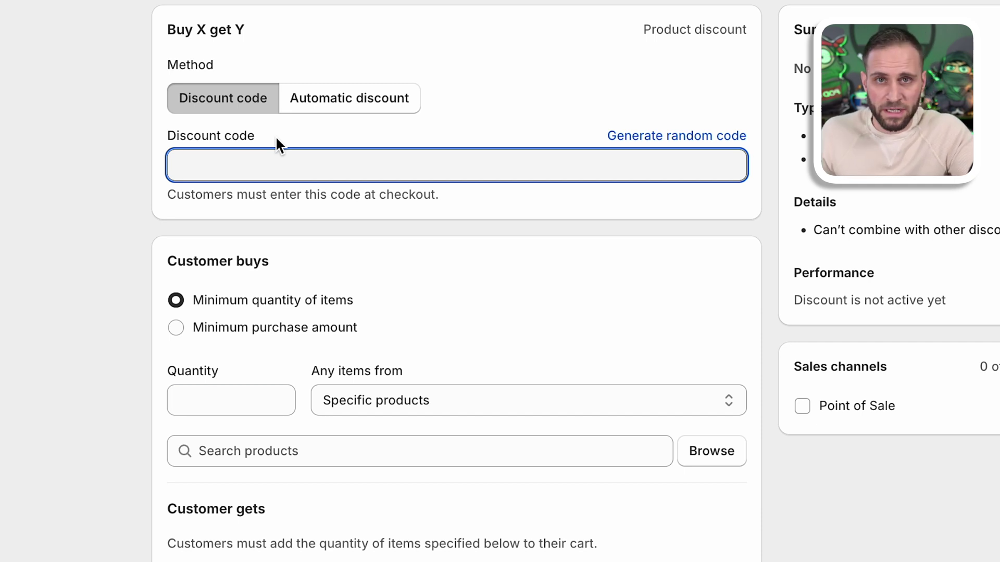
Enter BUYONE as the discount code
{"action": "type", "text": "BUYONE"}
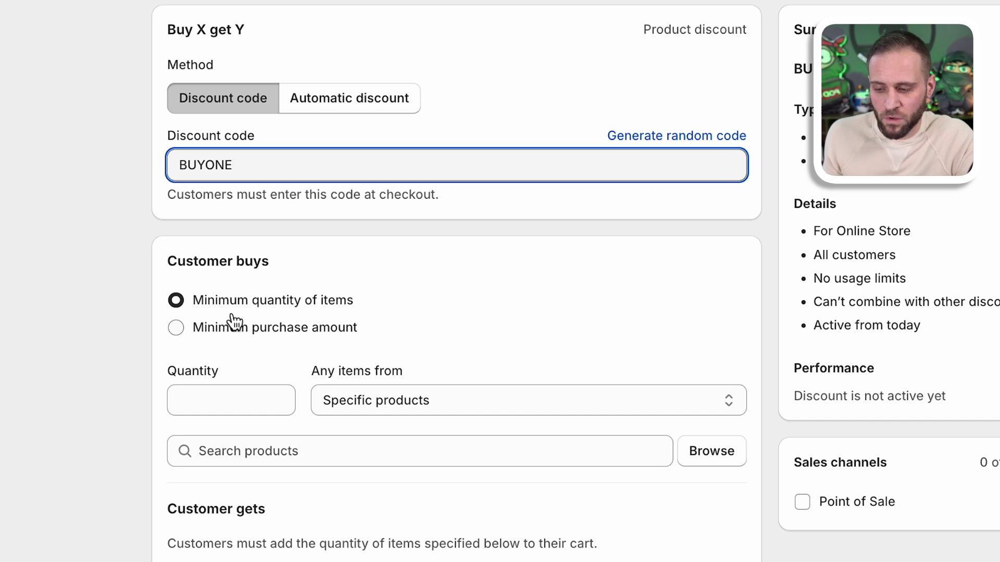
Set Customer buys to quantity 1 from Teacher, Geography and English Teacher Tumbler (Personalized)
{"action": "left_click", "coordinate": [245, 398]}
{"action": "type", "text": "1"}
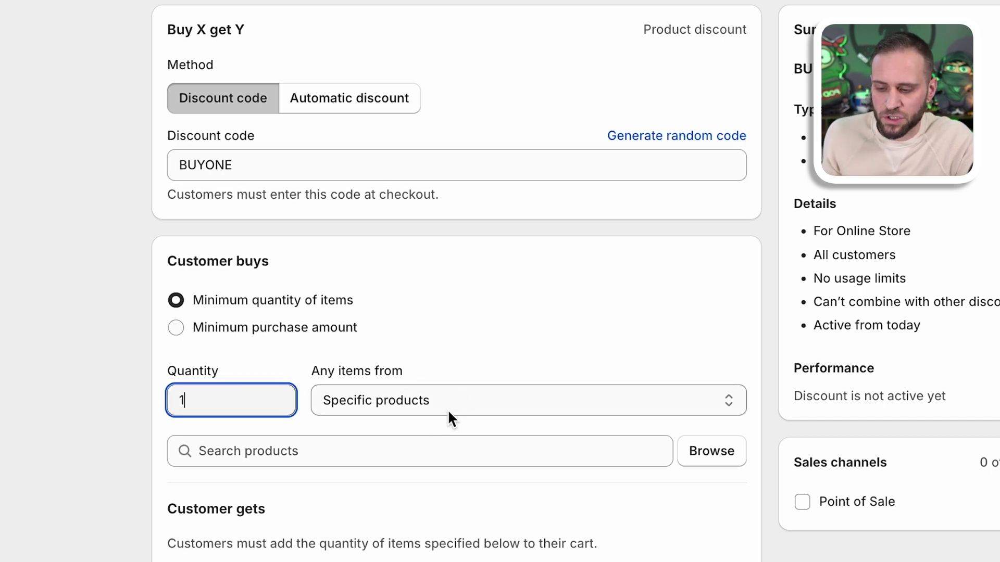
{"action": "left_click", "coordinate": [429, 446]}
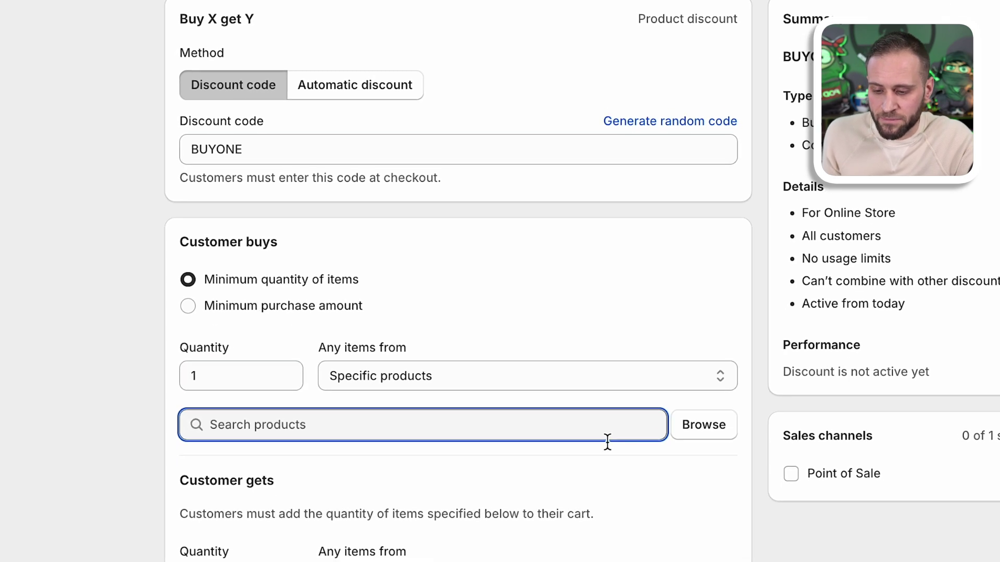
{"action": "left_click", "coordinate": [711, 451]}
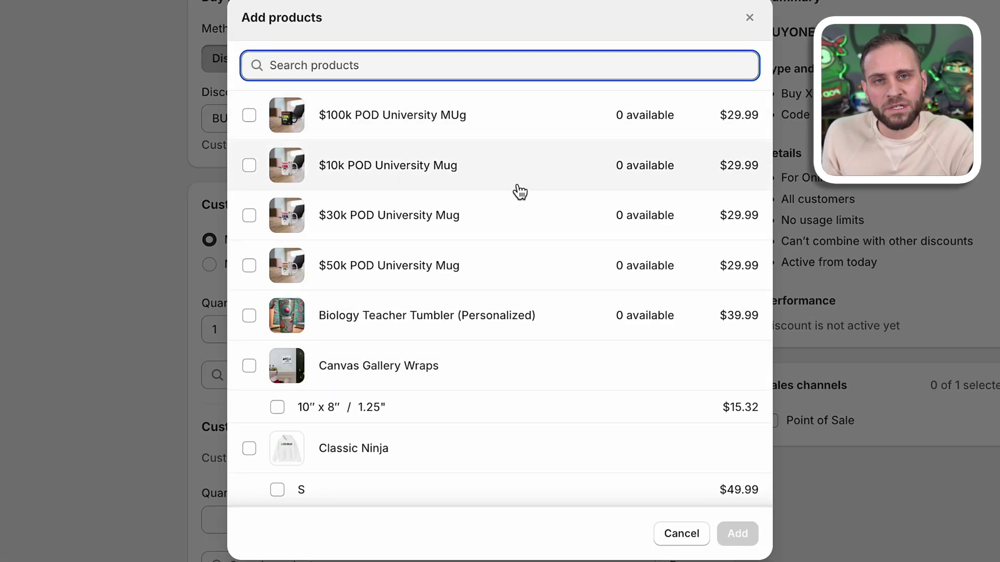
{"action": "scroll", "coordinate": [512, 371], "scroll_direction": "down", "scroll_amount": 3}
{"action": "scroll", "coordinate": [512, 372], "scroll_direction": "down", "scroll_amount": 10}
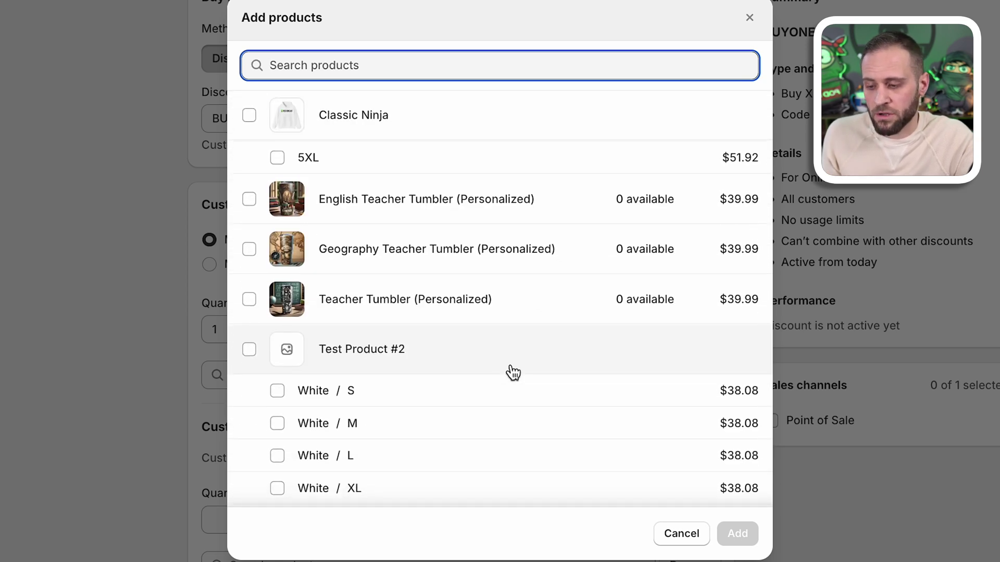
{"action": "left_click", "coordinate": [249, 300]}
{"action": "left_click", "coordinate": [249, 249]}
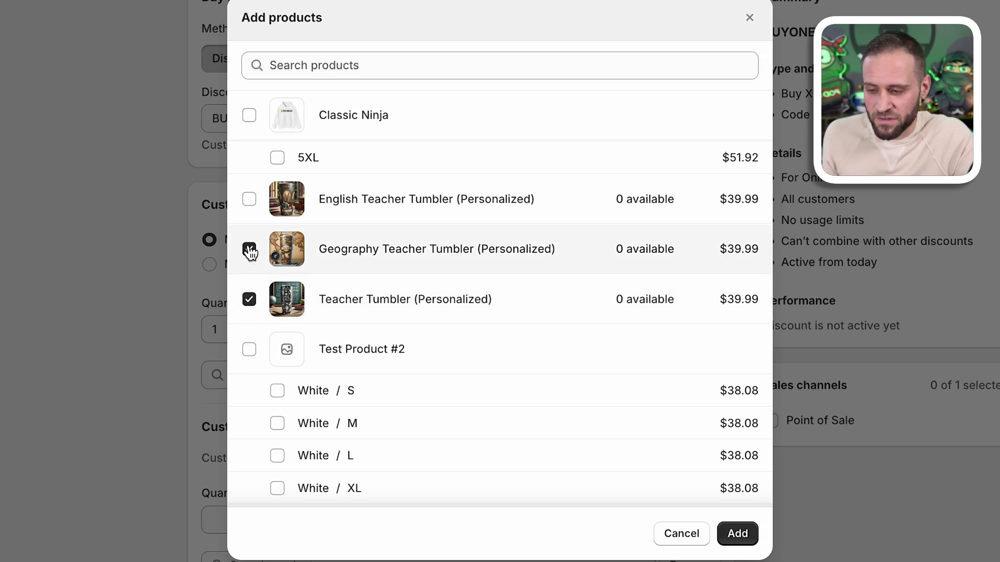
{"action": "left_click", "coordinate": [249, 200]}
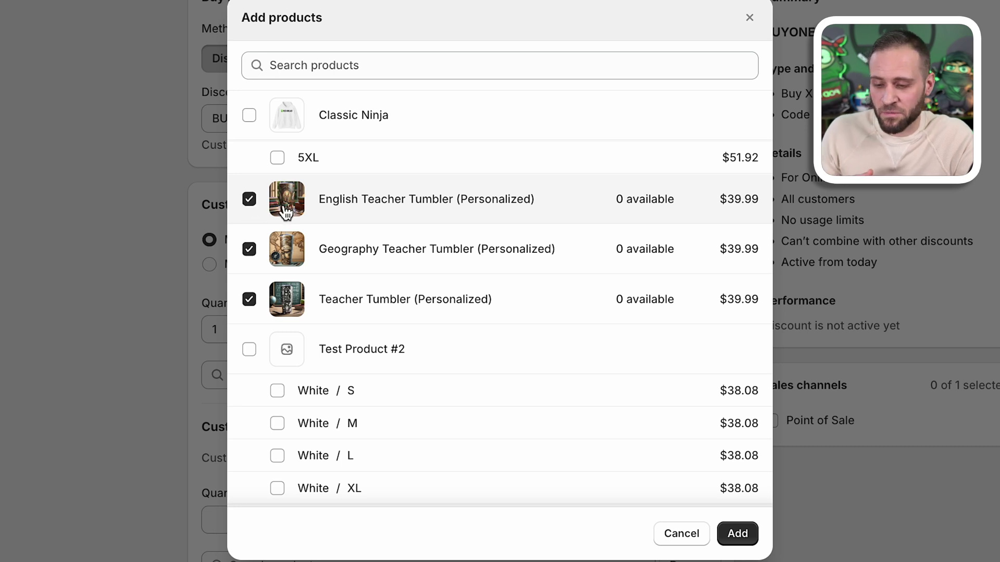
{"action": "left_click", "coordinate": [737, 534]}
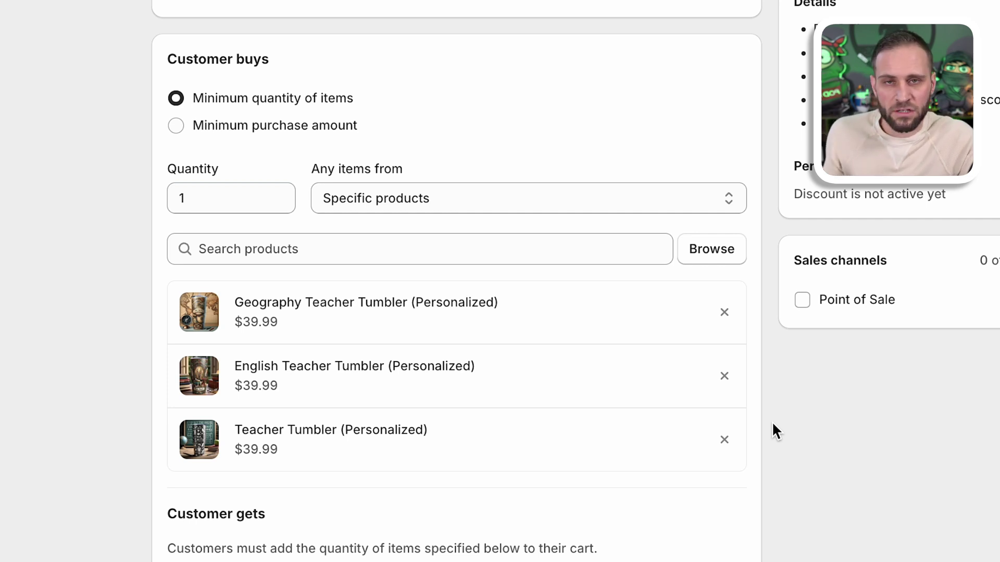
Set Customer gets to quantity 1 from the same three Teacher Tumbler (Personalized) products
{"action": "scroll", "coordinate": [772, 420], "scroll_direction": "down", "scroll_amount": 8}
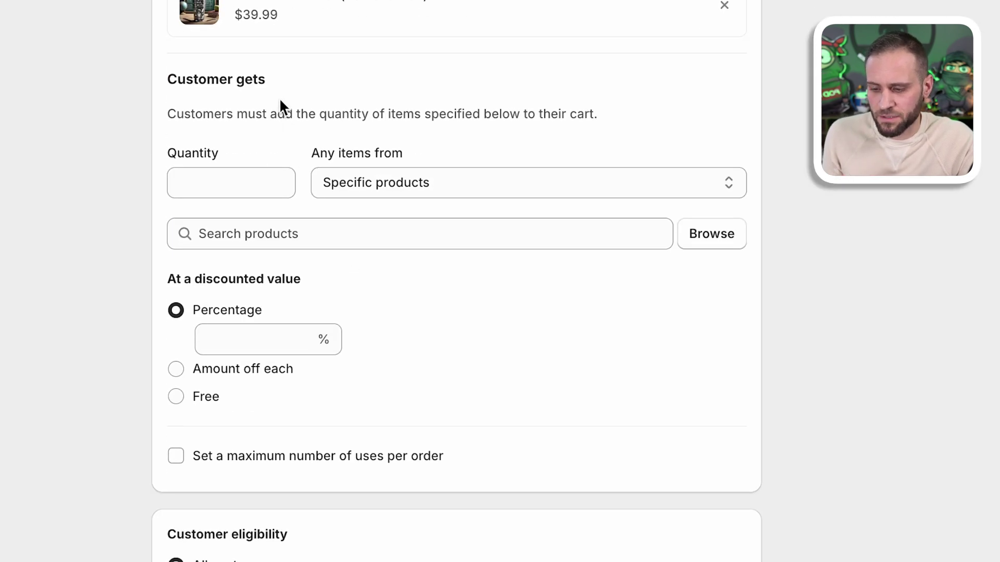
{"action": "left_click", "coordinate": [255, 176]}
{"action": "type", "text": "1"}
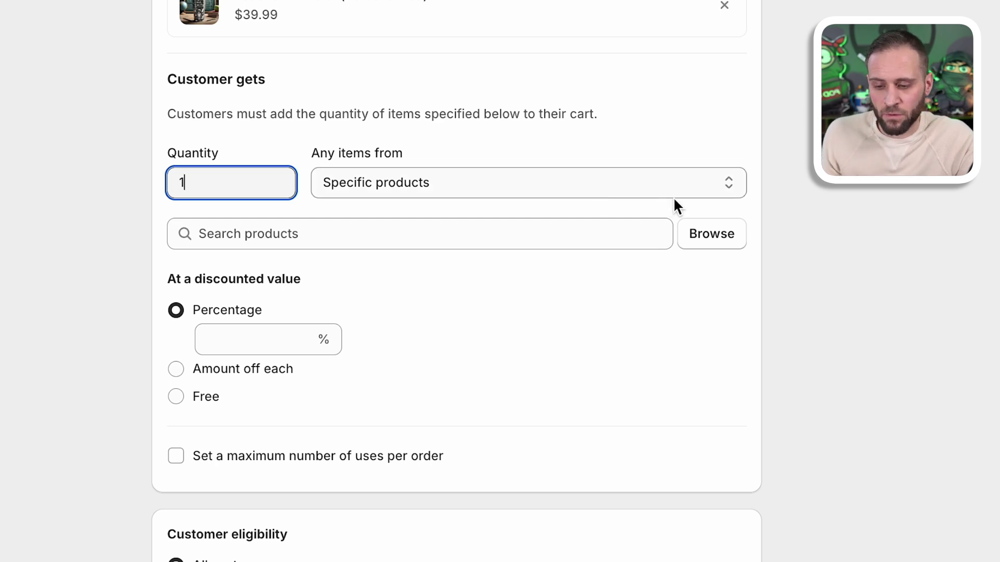
{"action": "left_click", "coordinate": [711, 234]}
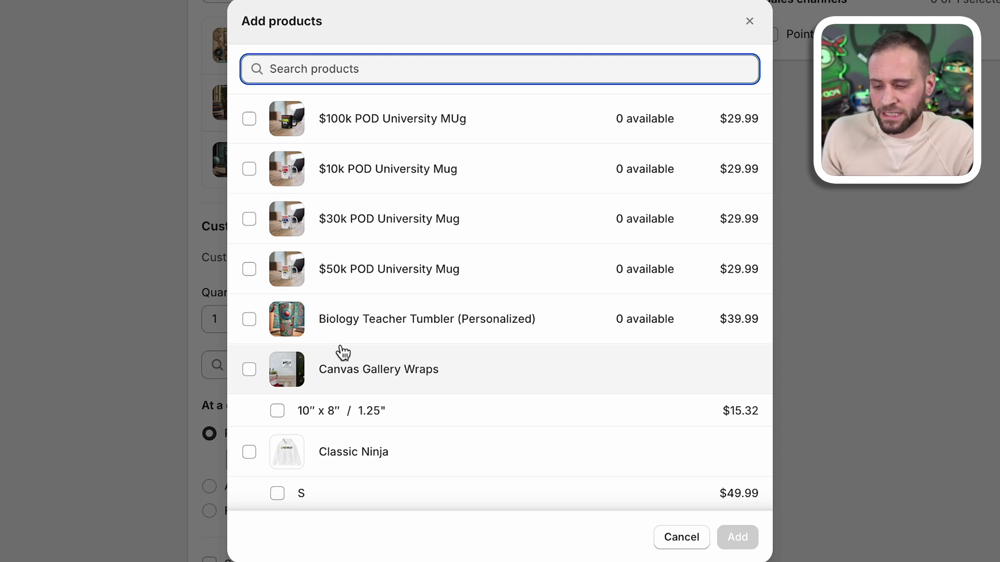
{"action": "scroll", "coordinate": [342, 353], "scroll_direction": "down", "scroll_amount": 10}
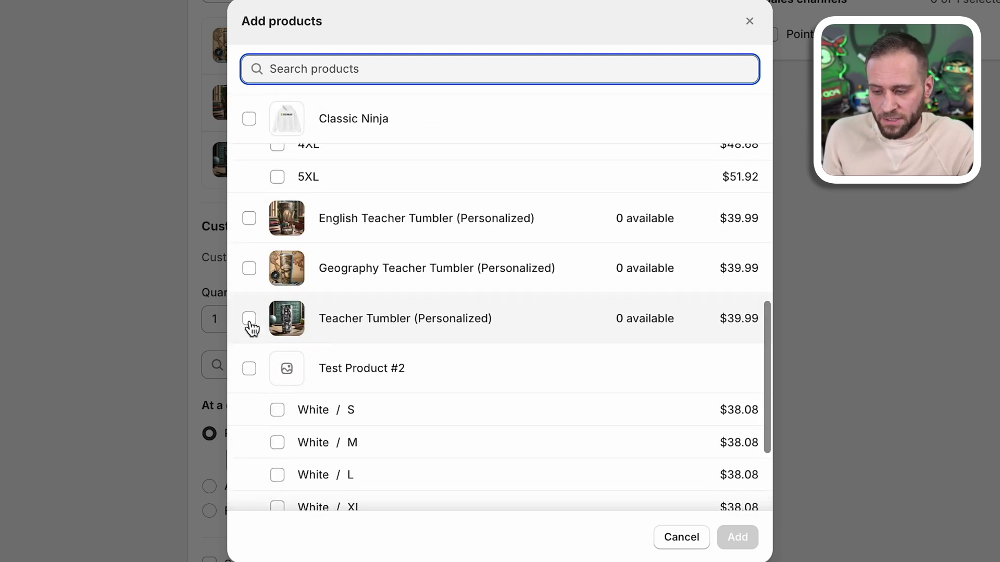
{"action": "left_click", "coordinate": [249, 319]}
{"action": "left_click", "coordinate": [249, 268]}
{"action": "left_click", "coordinate": [248, 219]}
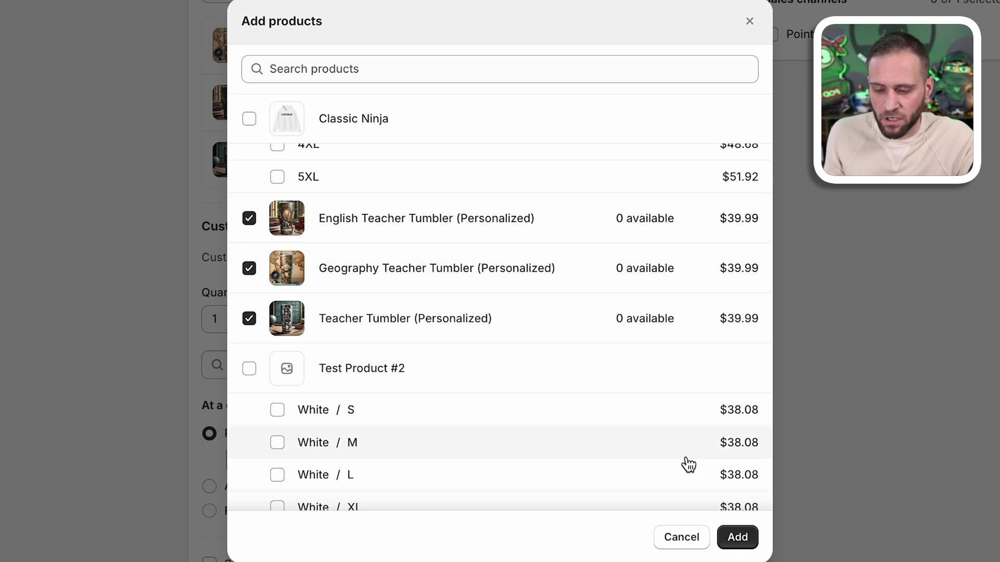
{"action": "left_click", "coordinate": [749, 539]}
{"action": "scroll", "coordinate": [750, 539], "scroll_direction": "down", "scroll_amount": 5}
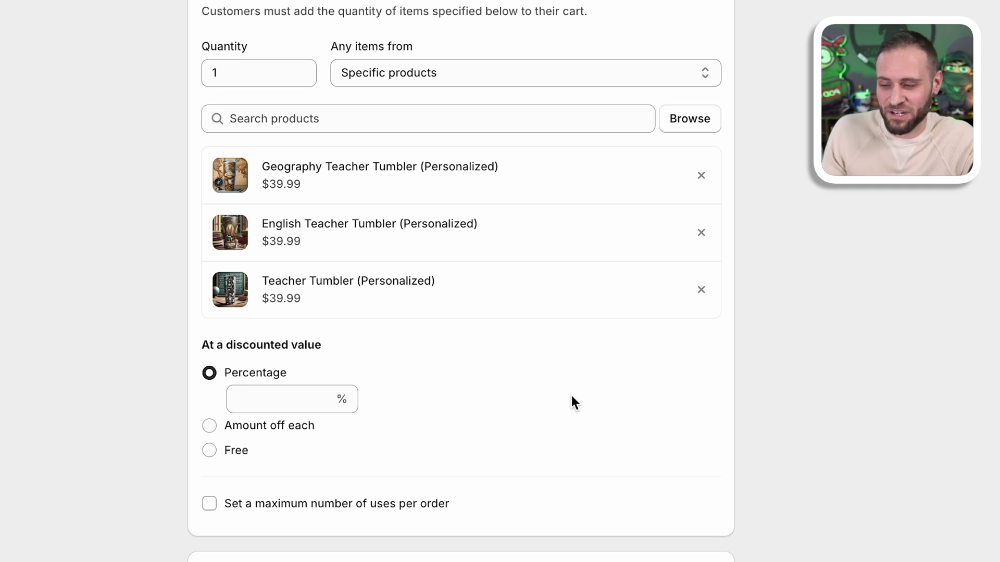
Change the Customer buys quantity from 1 to 2
{"action": "scroll", "coordinate": [571, 395], "scroll_direction": "up", "scroll_amount": 10}
{"action": "left_click", "coordinate": [232, 198]}
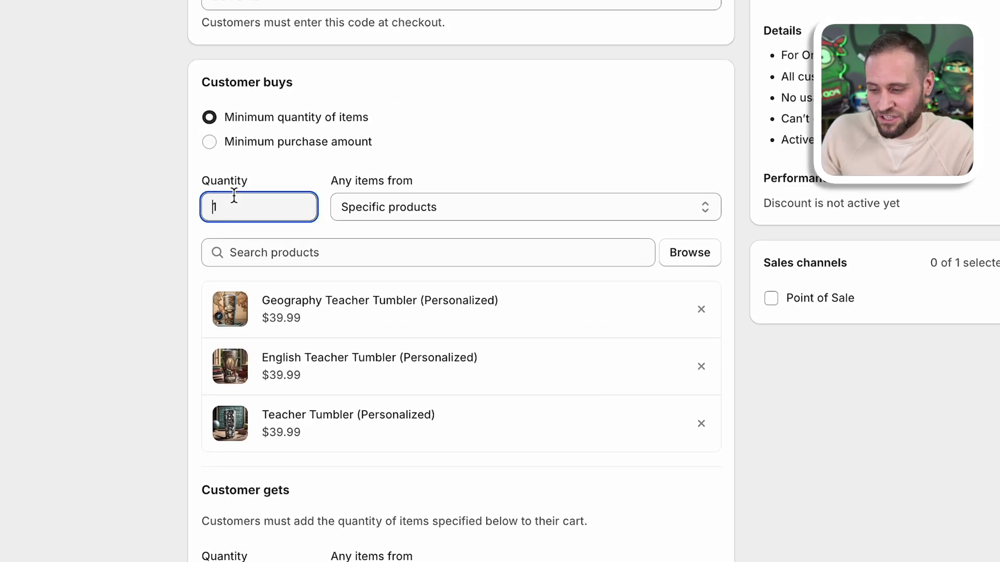
{"action": "key", "text": "BackSpace"}
{"action": "type", "text": "2"}
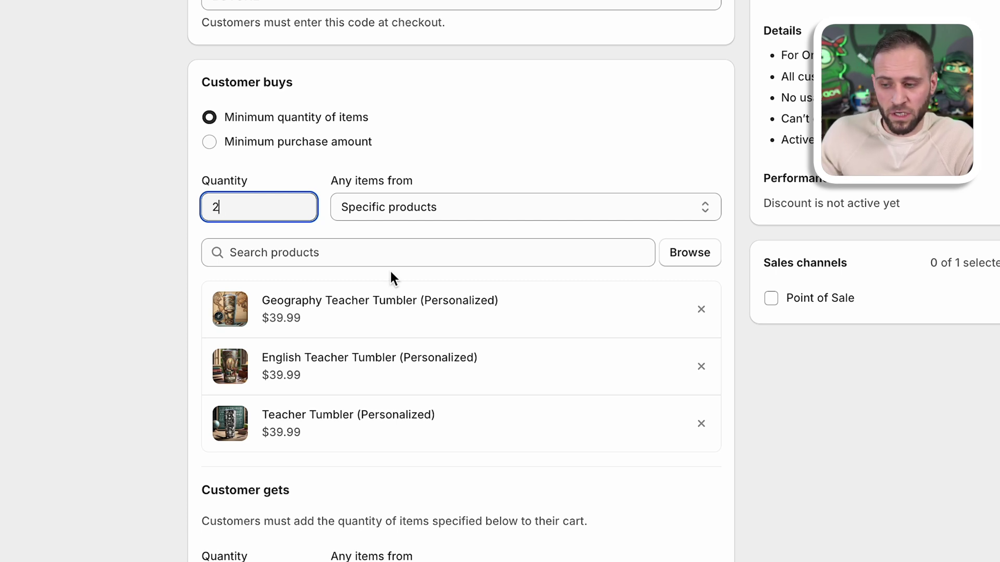
Set the discounted value to Amount off each at $10.00
{"action": "scroll", "coordinate": [255, 208], "scroll_direction": "down", "scroll_amount": 1}
{"action": "scroll", "coordinate": [256, 209], "scroll_direction": "down", "scroll_amount": 9}
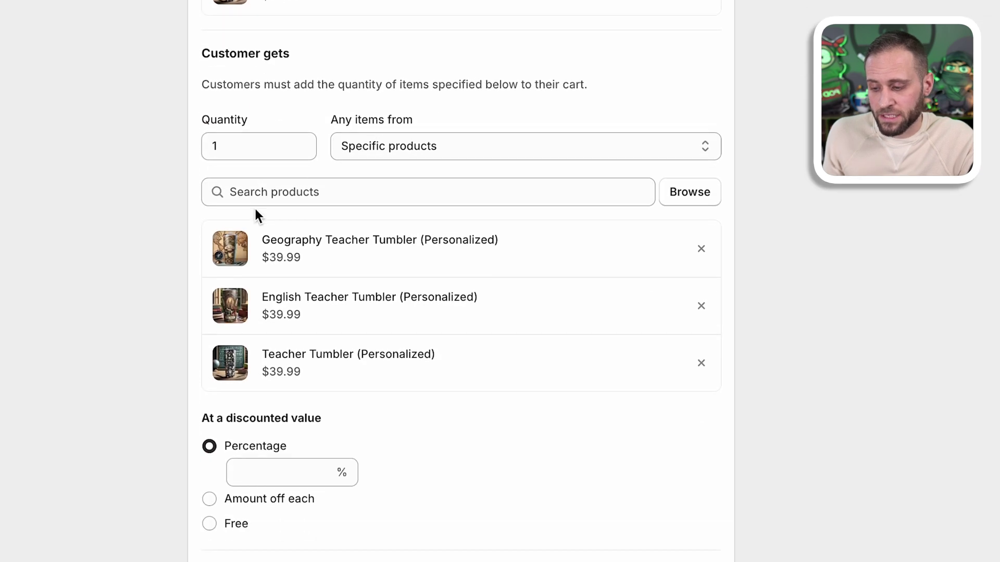
{"action": "left_click", "coordinate": [209, 348]}
{"action": "left_click", "coordinate": [303, 349]}
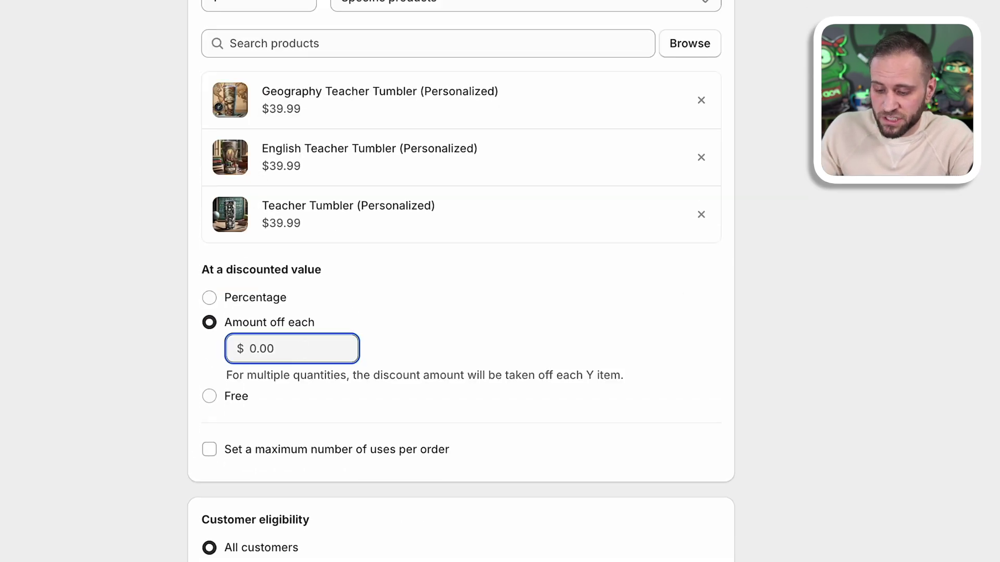
{"action": "type", "text": "10"}
{"action": "left_click", "coordinate": [980, 327]}
{"action": "scroll", "coordinate": [979, 322], "scroll_direction": "up", "scroll_amount": 2}
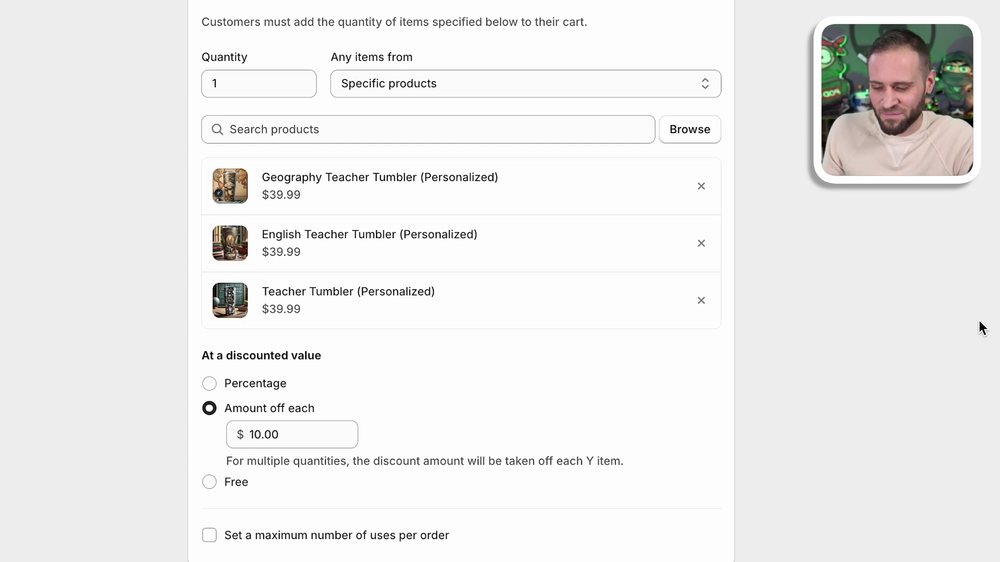
Switch the discounted value to Percentage and set it to 25%
{"action": "scroll", "coordinate": [552, 385], "scroll_direction": "up", "scroll_amount": 7}
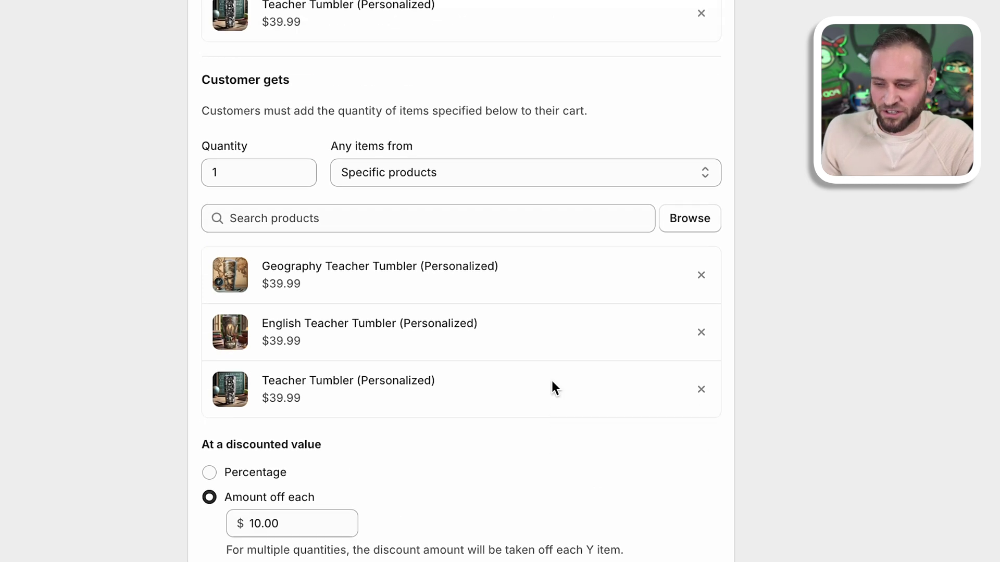
{"action": "left_click", "coordinate": [267, 6]}
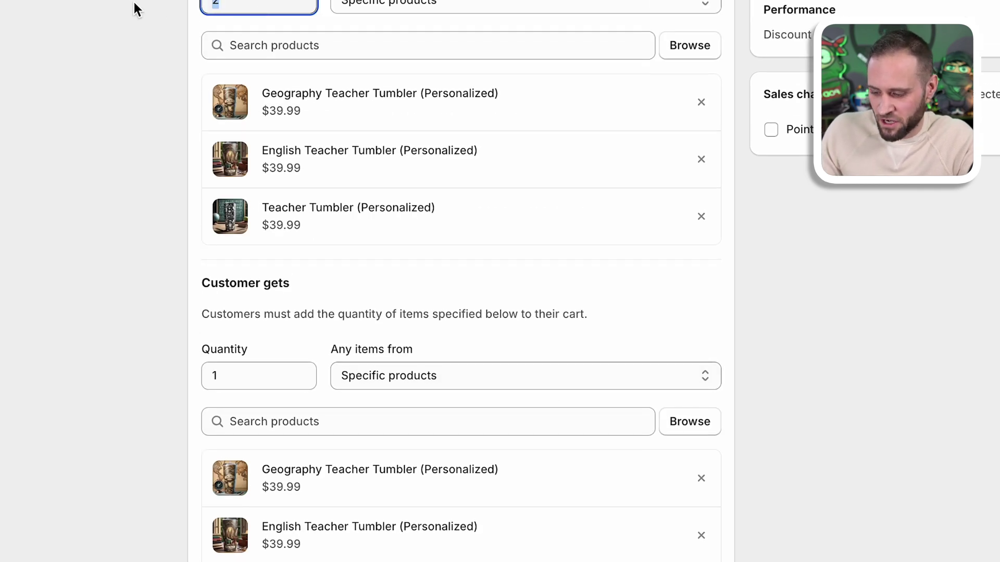
{"action": "left_click", "coordinate": [152, 240]}
{"action": "scroll", "coordinate": [152, 239], "scroll_direction": "down", "scroll_amount": 6}
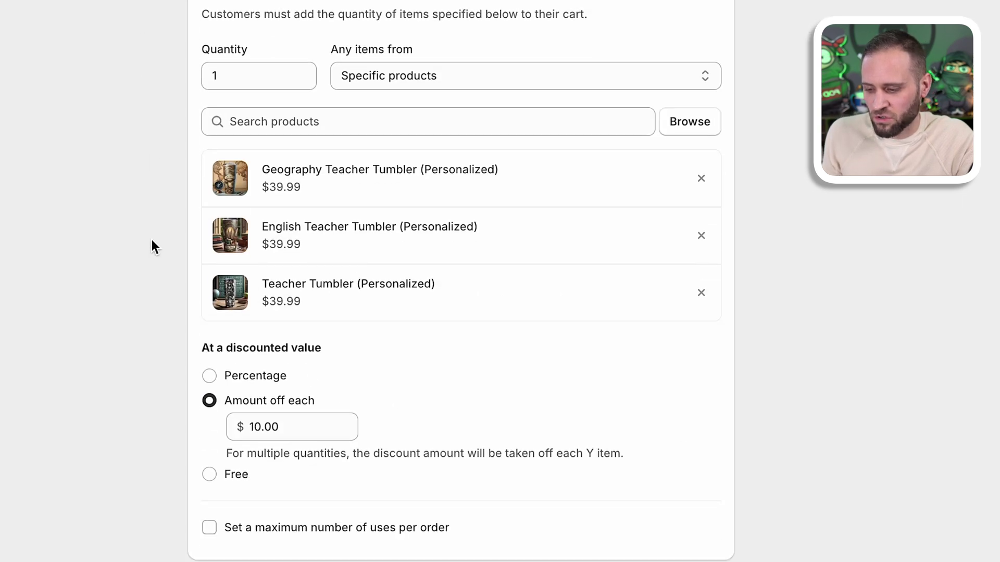
{"action": "left_click", "coordinate": [211, 377]}
{"action": "left_click", "coordinate": [298, 403]}
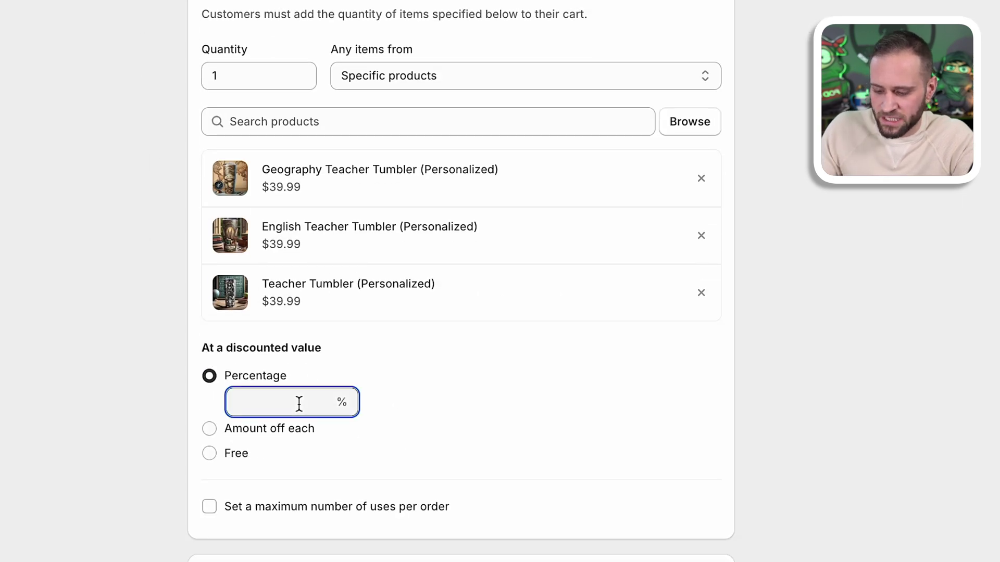
{"action": "type", "text": "25"}
{"action": "left_click", "coordinate": [800, 405]}
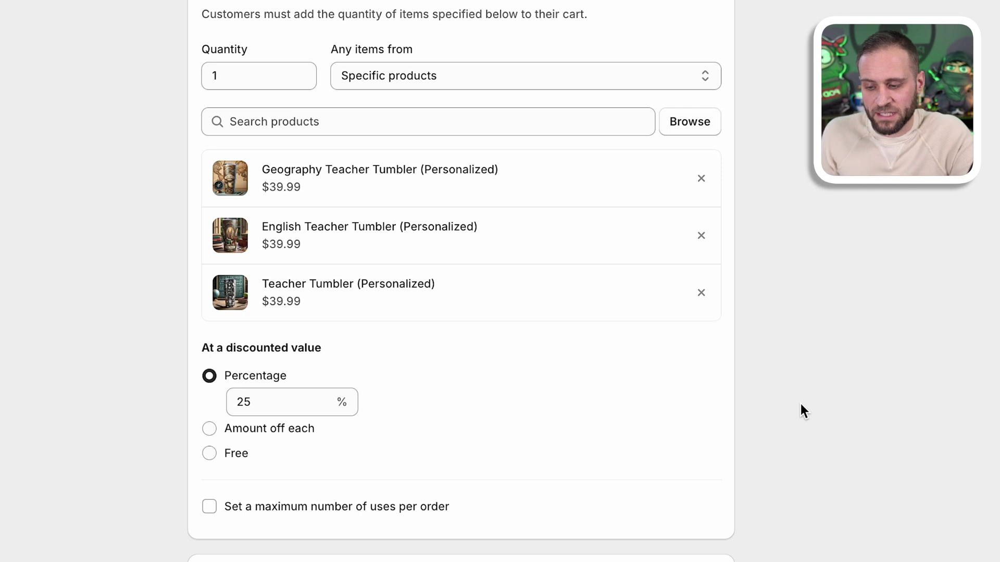
{"action": "scroll", "coordinate": [801, 405], "scroll_direction": "up", "scroll_amount": 5}
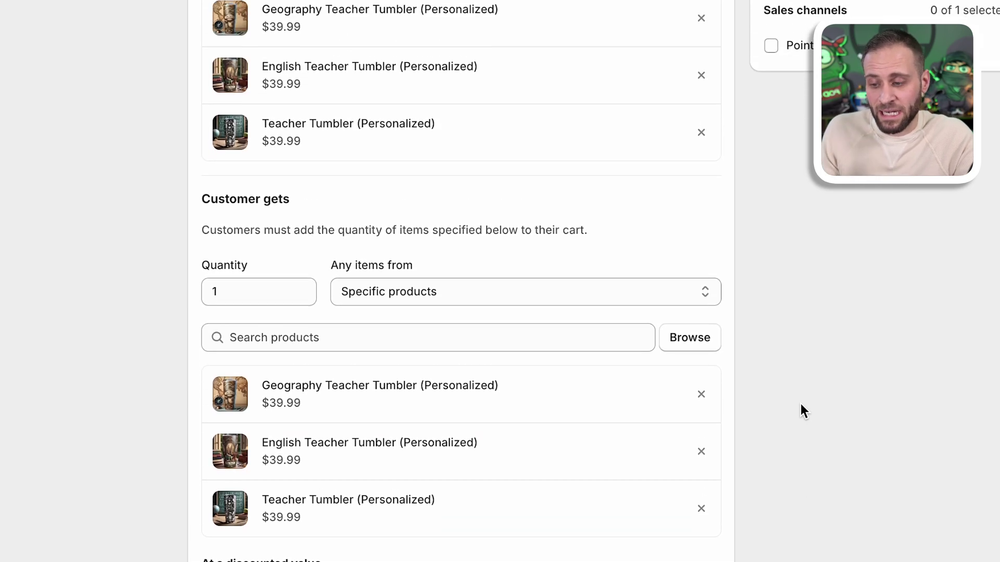
{"action": "scroll", "coordinate": [801, 405], "scroll_direction": "up", "scroll_amount": 1}
{"action": "scroll", "coordinate": [801, 405], "scroll_direction": "down", "scroll_amount": 5}
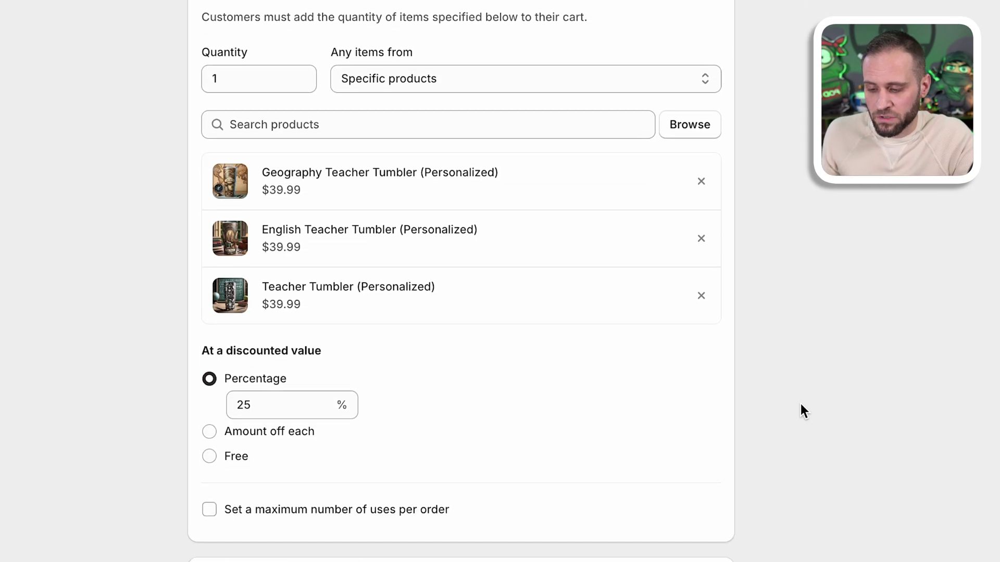
{"action": "scroll", "coordinate": [302, 474], "scroll_direction": "down", "scroll_amount": 2}
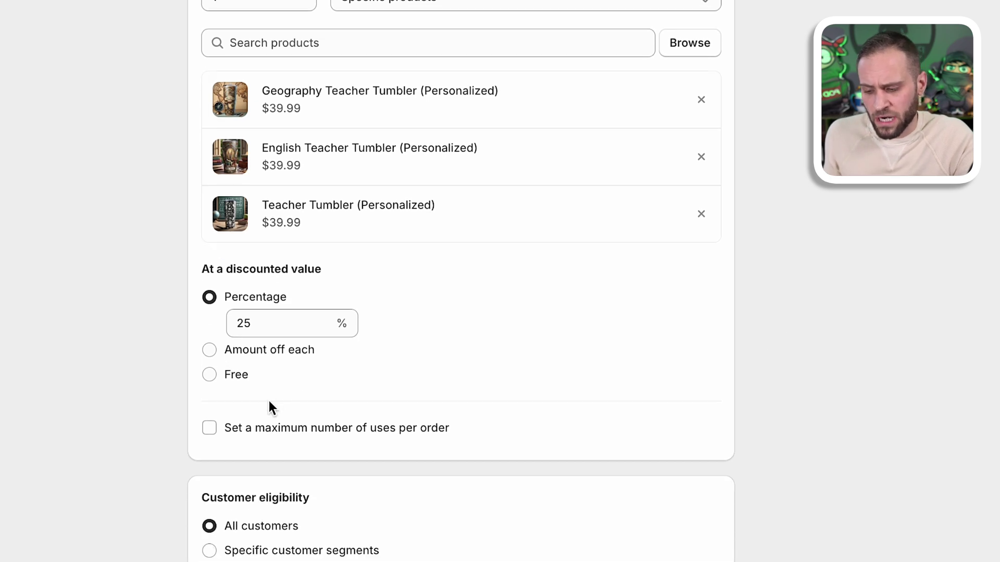
Enable the maximum uses per order limit and set it to 1
{"action": "left_click", "coordinate": [210, 430]}
{"action": "left_click", "coordinate": [262, 470]}
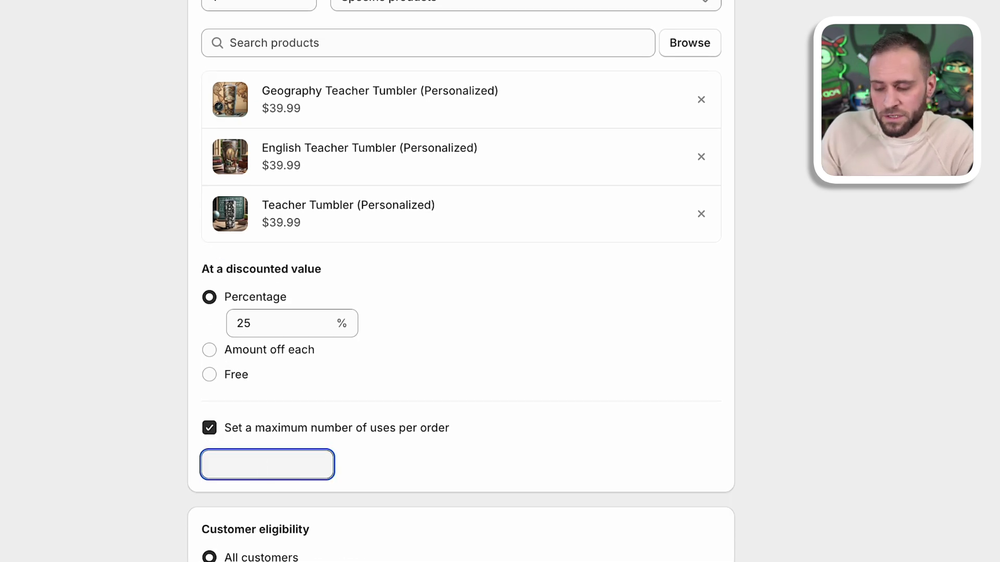
{"action": "left_click", "coordinate": [783, 444]}
{"action": "scroll", "coordinate": [783, 443], "scroll_direction": "down", "scroll_amount": 4}
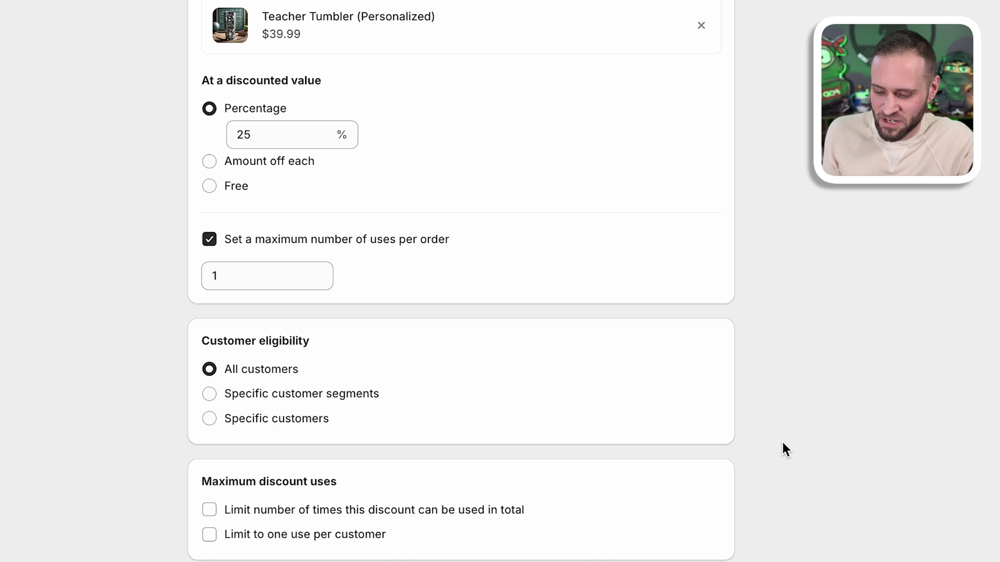
{"action": "scroll", "coordinate": [782, 443], "scroll_direction": "down", "scroll_amount": 5}
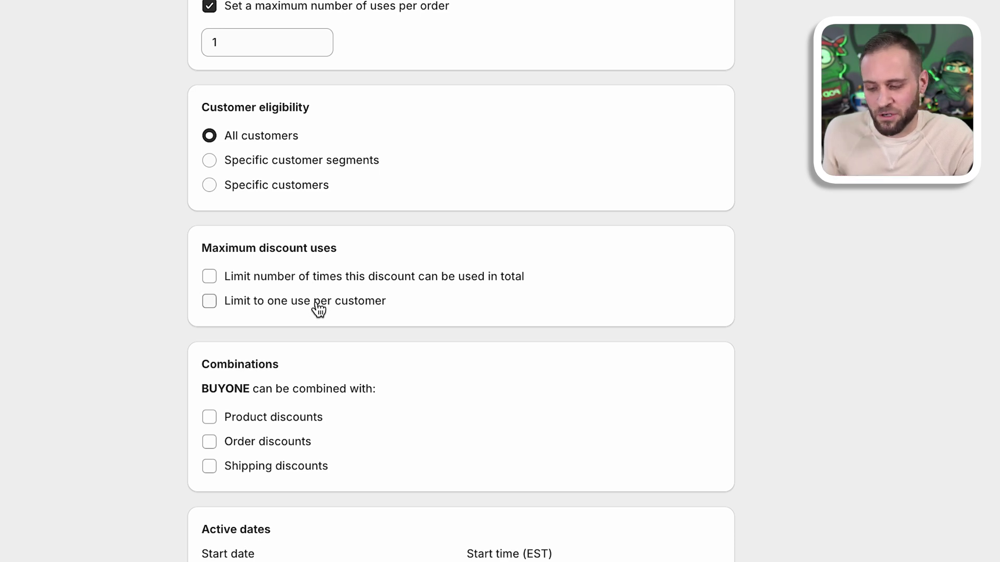
{"action": "scroll", "coordinate": [319, 309], "scroll_direction": "down", "scroll_amount": 2}
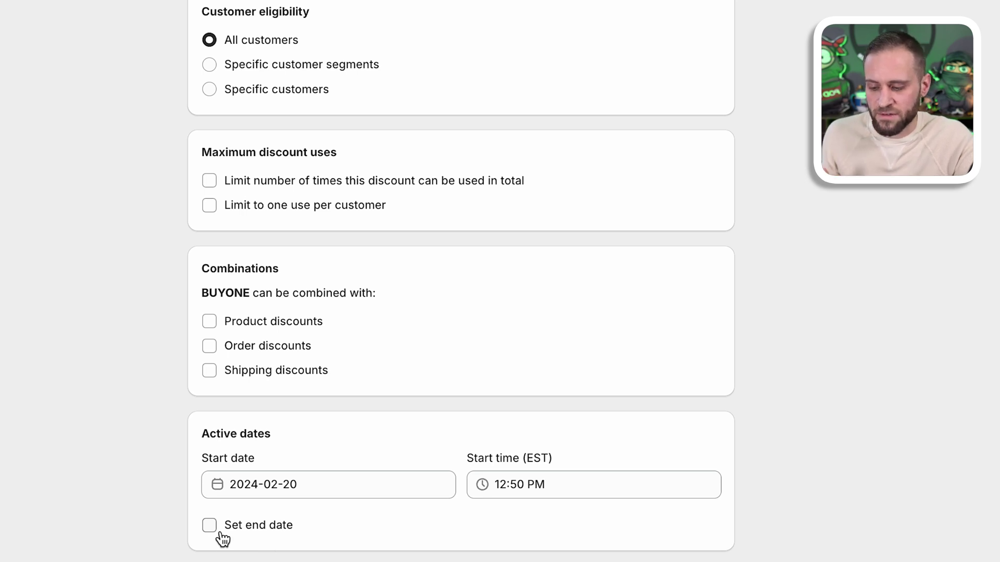
{"action": "scroll", "coordinate": [805, 355], "scroll_direction": "up", "scroll_amount": 15}
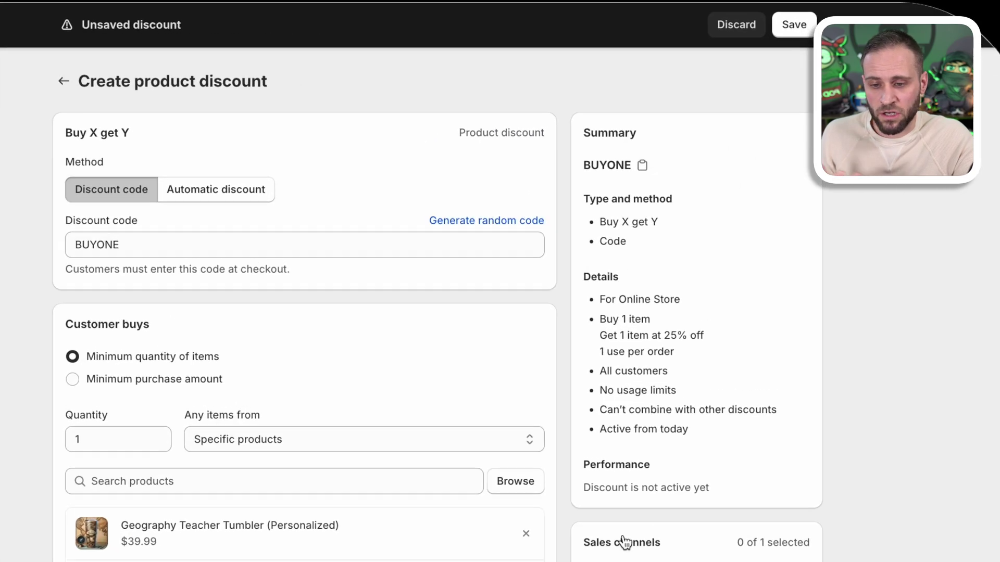
Save the BUYONE discount and review its active settings
{"action": "left_click", "coordinate": [844, 2]}
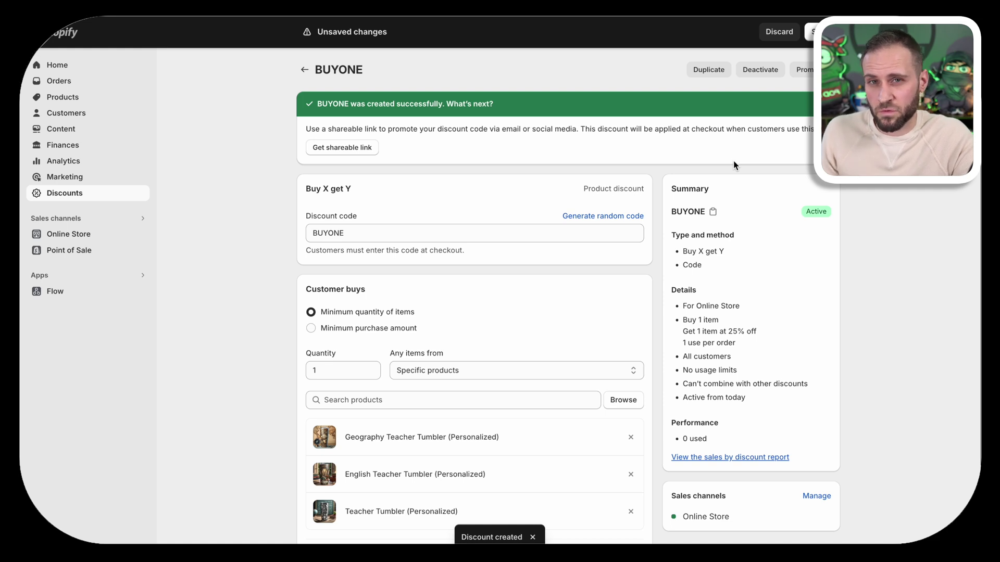
{"action": "scroll", "coordinate": [453, 286], "scroll_direction": "down", "scroll_amount": 3}
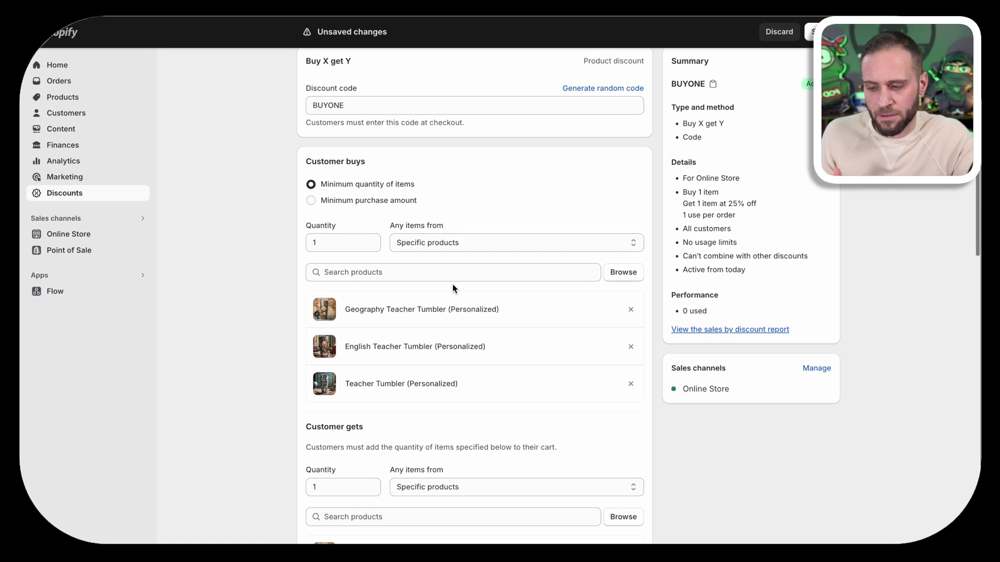
{"action": "scroll", "coordinate": [458, 253], "scroll_direction": "down", "scroll_amount": 6}
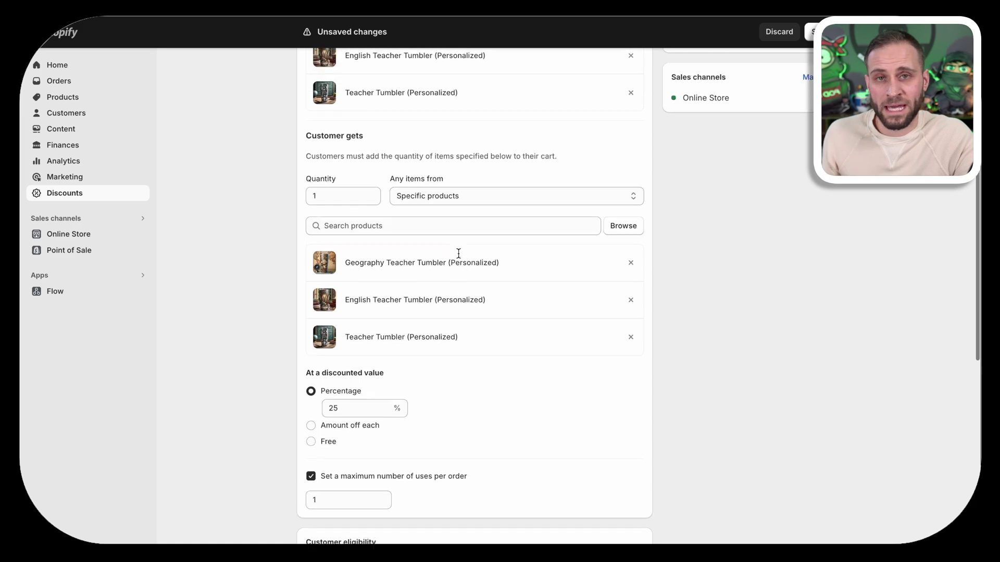
{"action": "scroll", "coordinate": [458, 254], "scroll_direction": "up", "scroll_amount": 8}
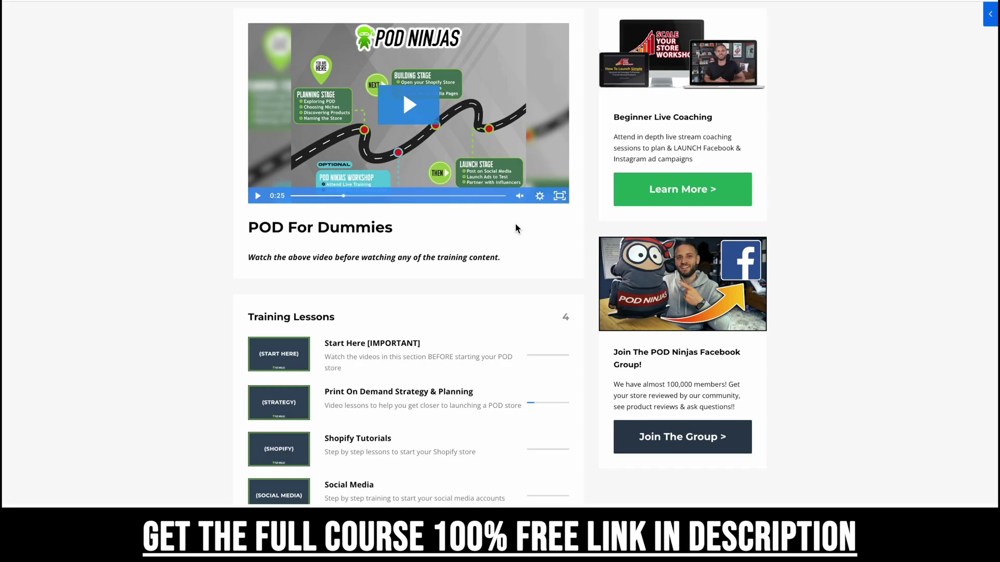
{"action": "left_click_drag", "start_coordinate": [405, 230], "coordinate": [247, 235]}
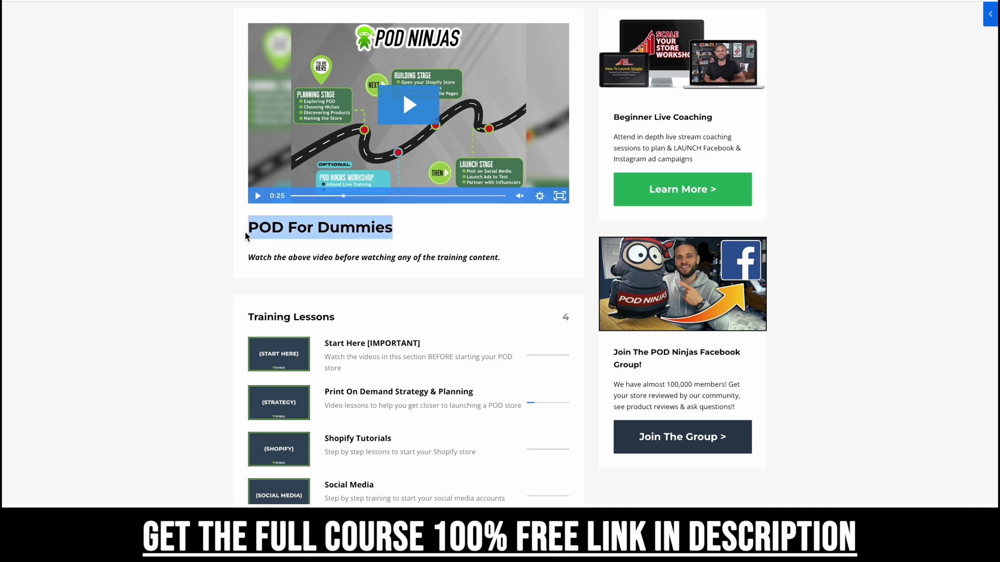
{"action": "left_click", "coordinate": [405, 231]}
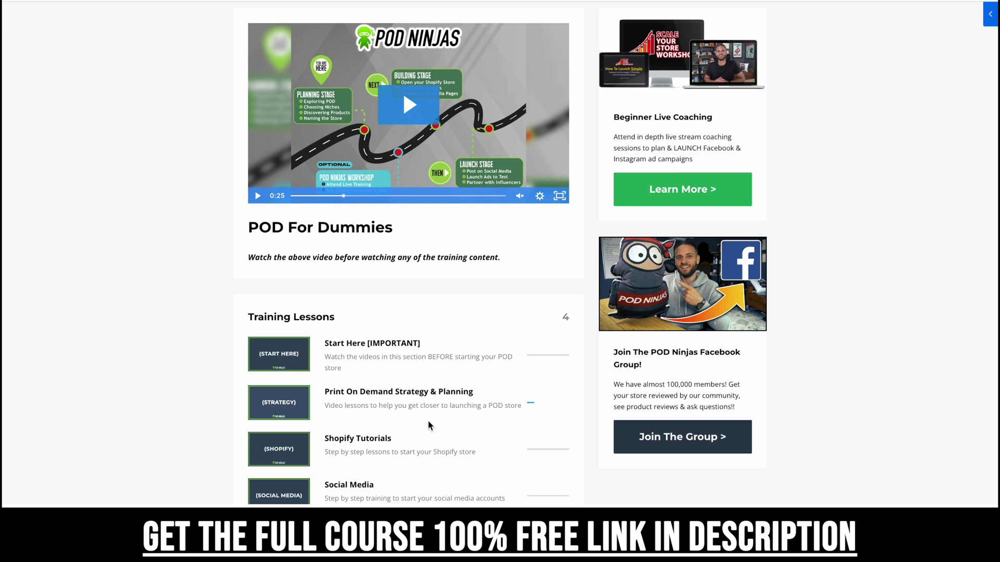
{"action": "left_click", "coordinate": [378, 449]}
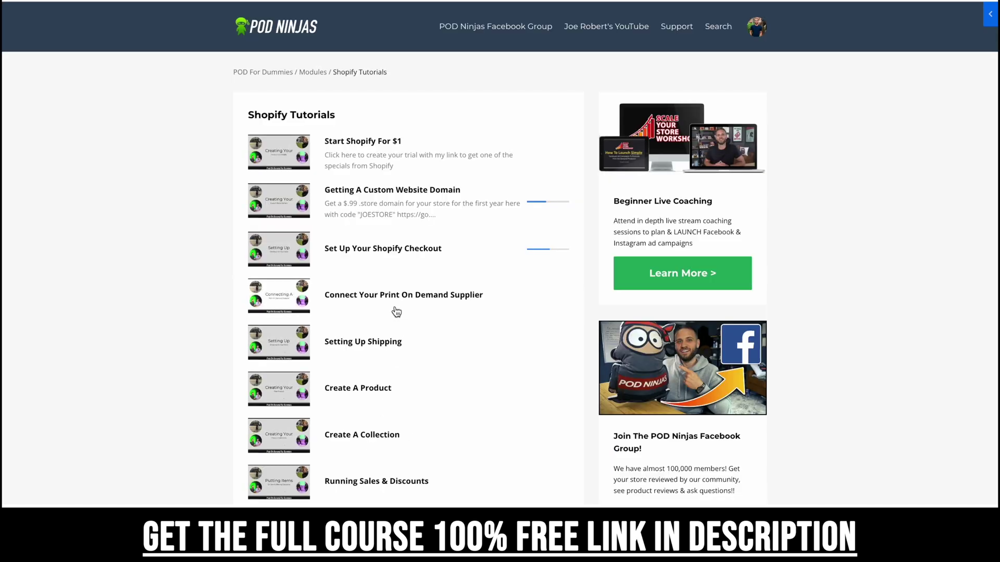
{"action": "scroll", "coordinate": [408, 159], "scroll_direction": "down", "scroll_amount": 2}
{"action": "scroll", "coordinate": [412, 155], "scroll_direction": "up", "scroll_amount": 2}
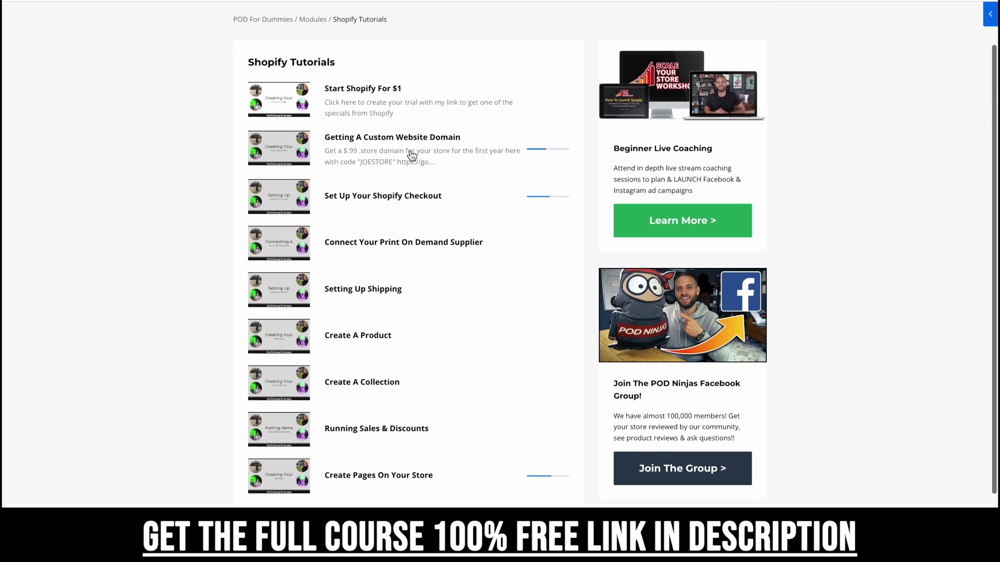
{"action": "left_click", "coordinate": [307, 52]}
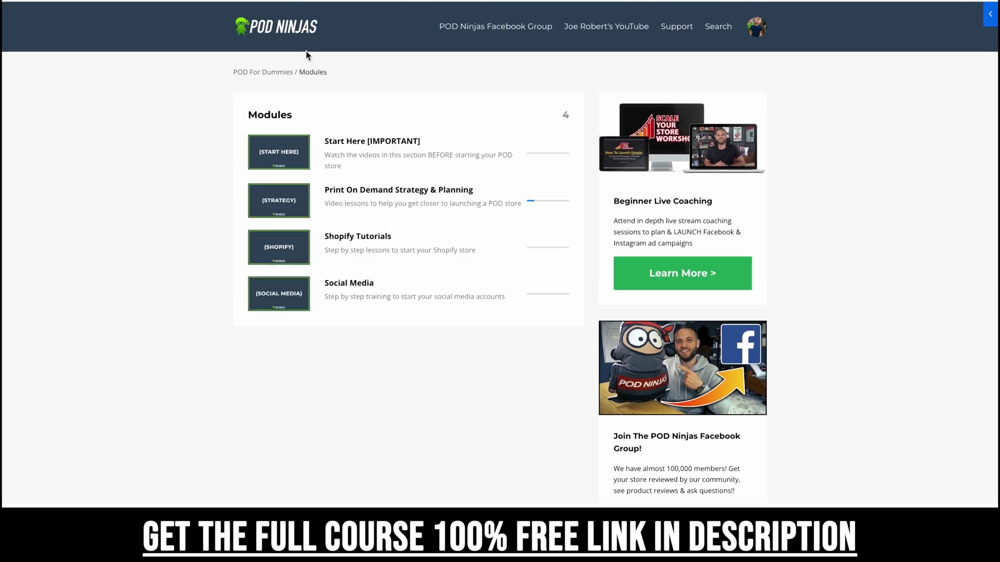
{"action": "left_click", "coordinate": [355, 292]}
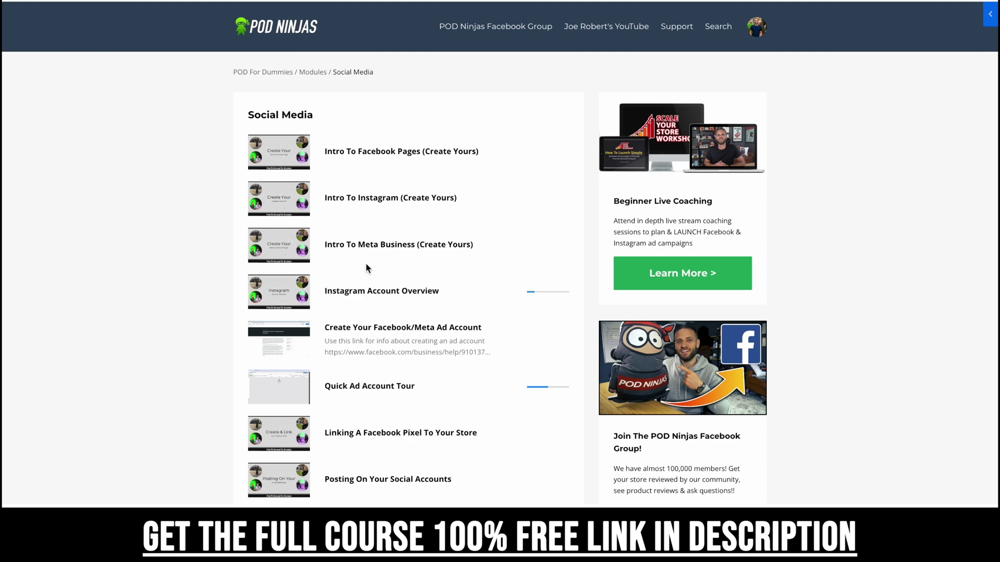
{"action": "scroll", "coordinate": [477, 219], "scroll_direction": "down", "scroll_amount": 3}
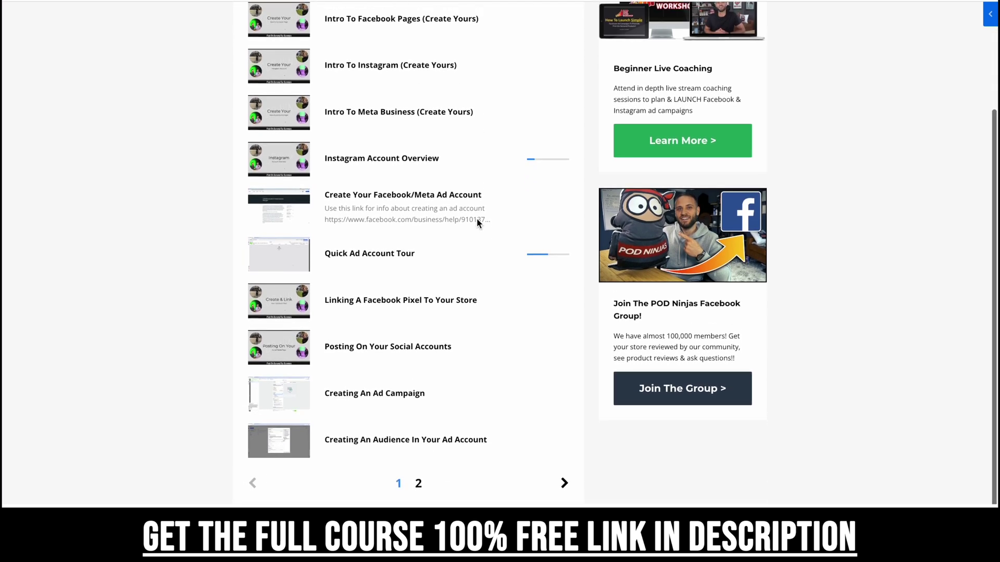
{"action": "scroll", "coordinate": [477, 220], "scroll_direction": "up", "scroll_amount": 2}
{"action": "scroll", "coordinate": [476, 218], "scroll_direction": "up", "scroll_amount": 1}
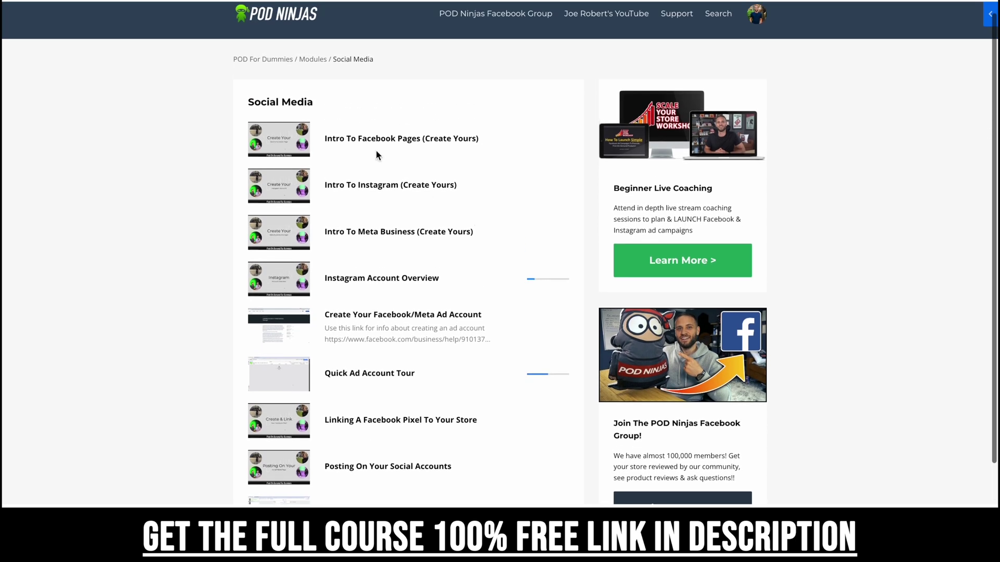
{"action": "left_click", "coordinate": [275, 59]}
{"action": "scroll", "coordinate": [400, 362], "scroll_direction": "down", "scroll_amount": 5}
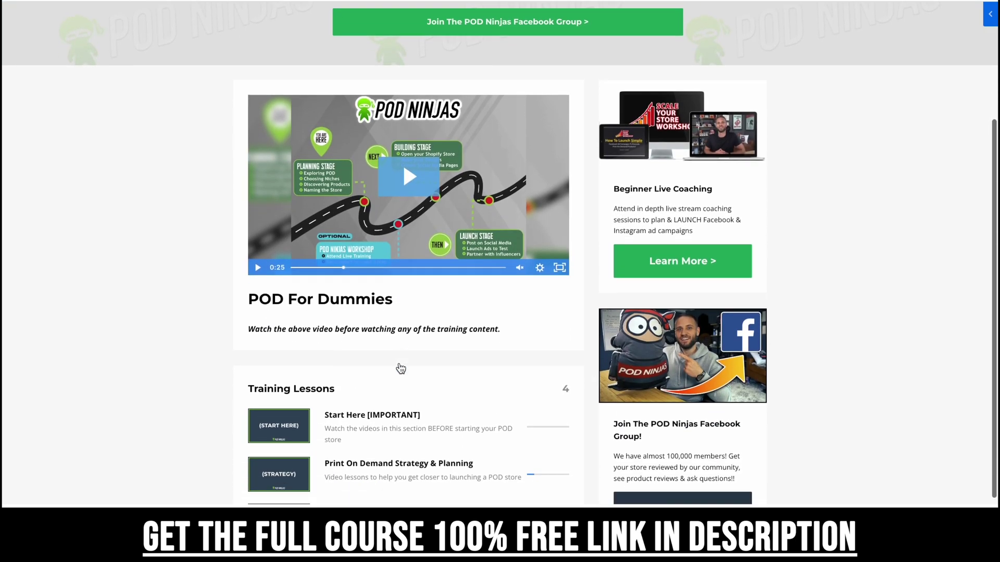
{"action": "left_click_drag", "start_coordinate": [398, 235], "coordinate": [246, 239]}
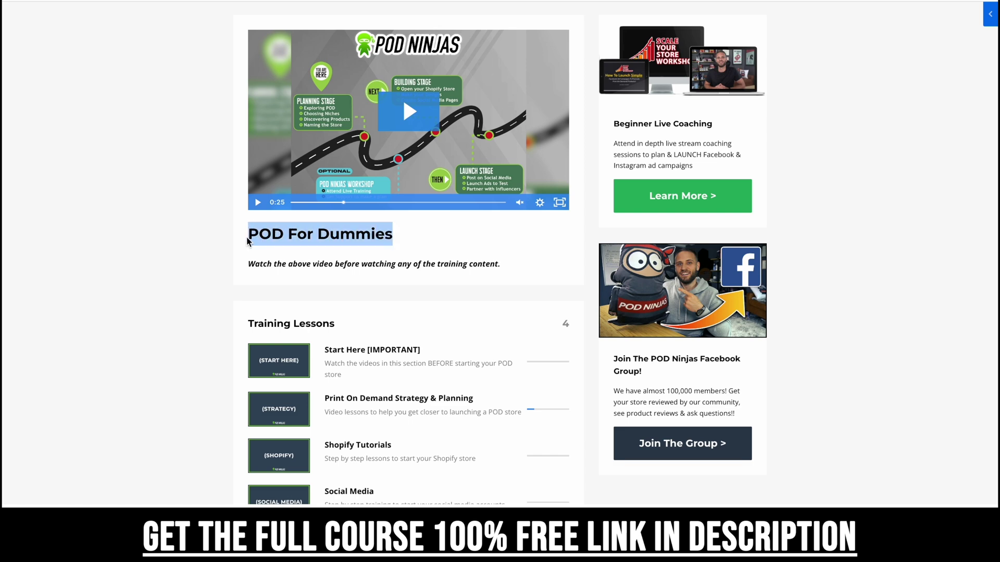